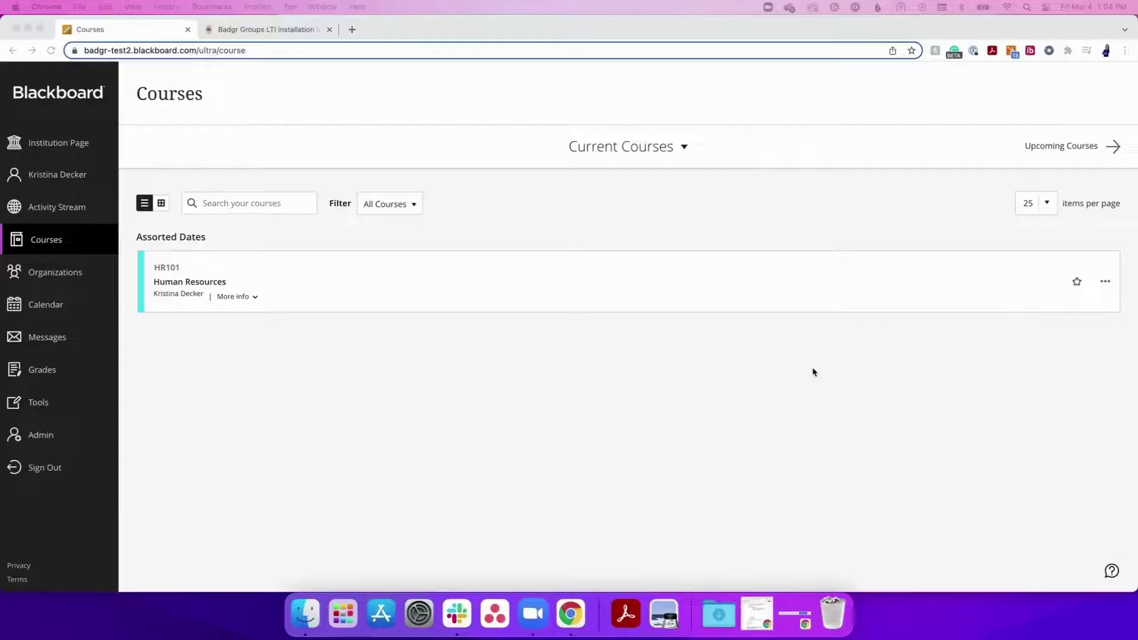
Start a new Register LTI 1.3/Advantage Tool form under Administrator Panel > LTI Tool Providers.
{"action": "left_click", "coordinate": [50, 442]}
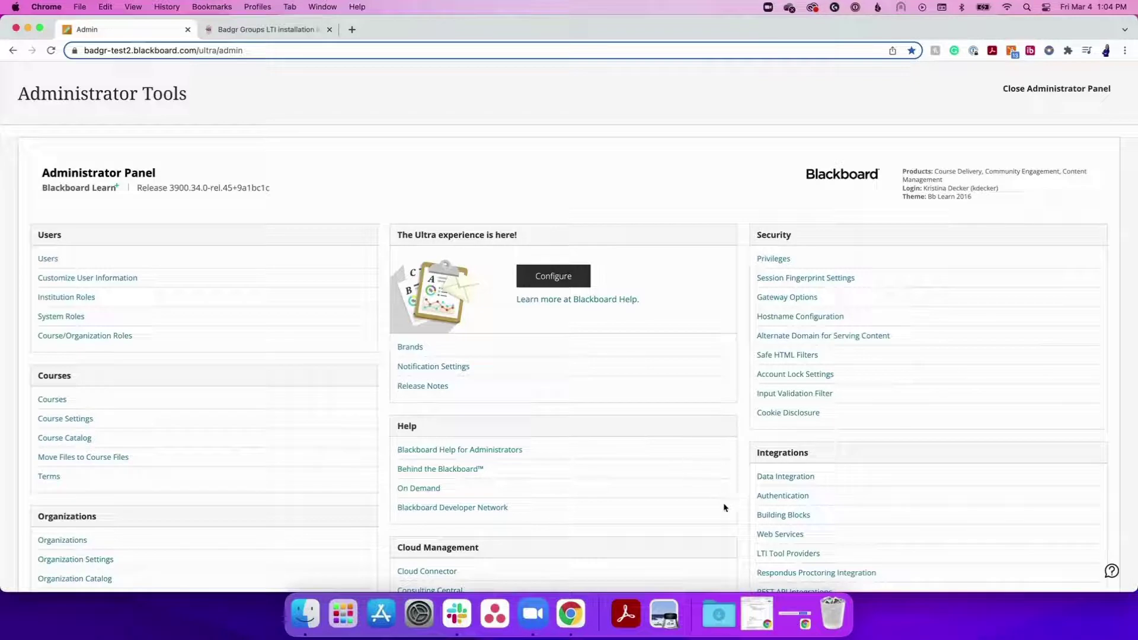
{"action": "left_click", "coordinate": [777, 554]}
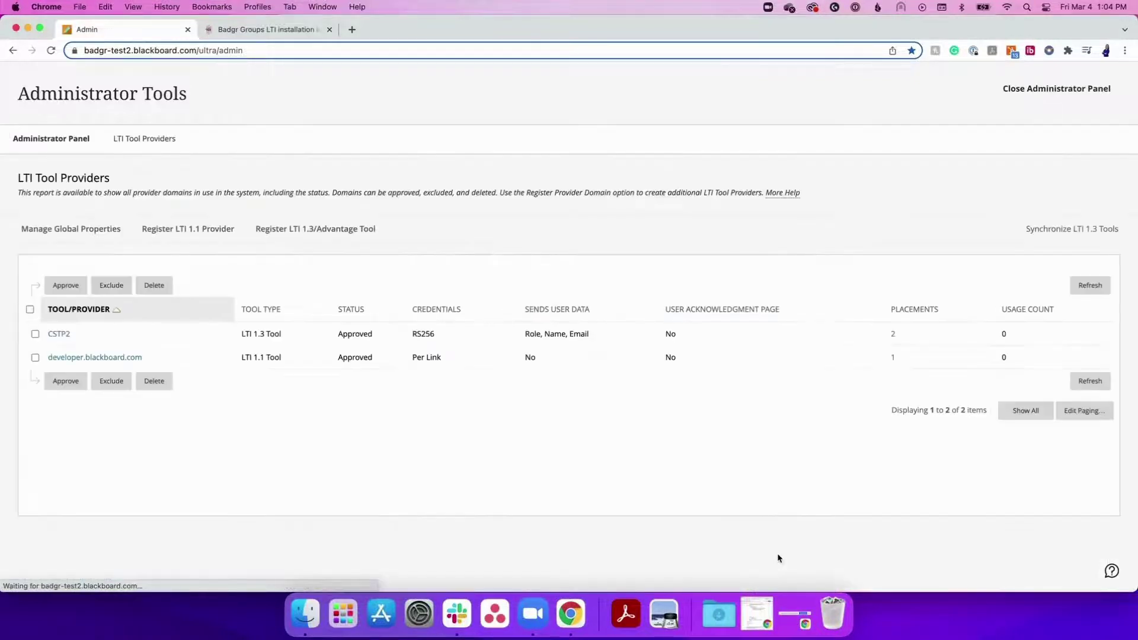
{"action": "left_click", "coordinate": [328, 239]}
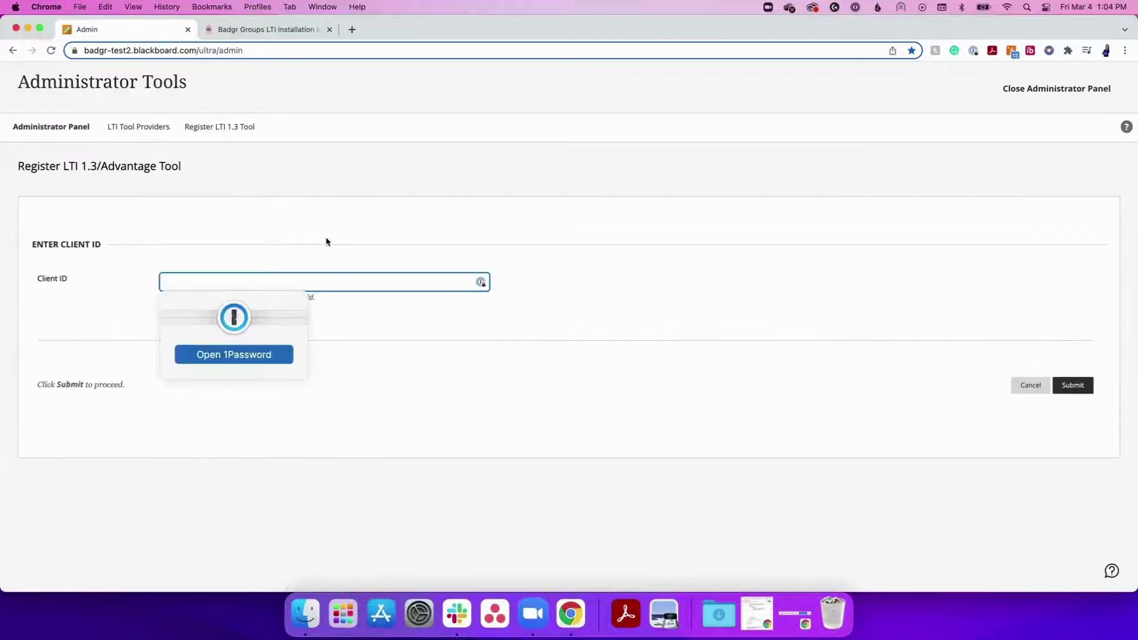
Copy the badgr.com Client ID from the Badgr installation guide into the Client ID field.
{"action": "left_click", "coordinate": [294, 33]}
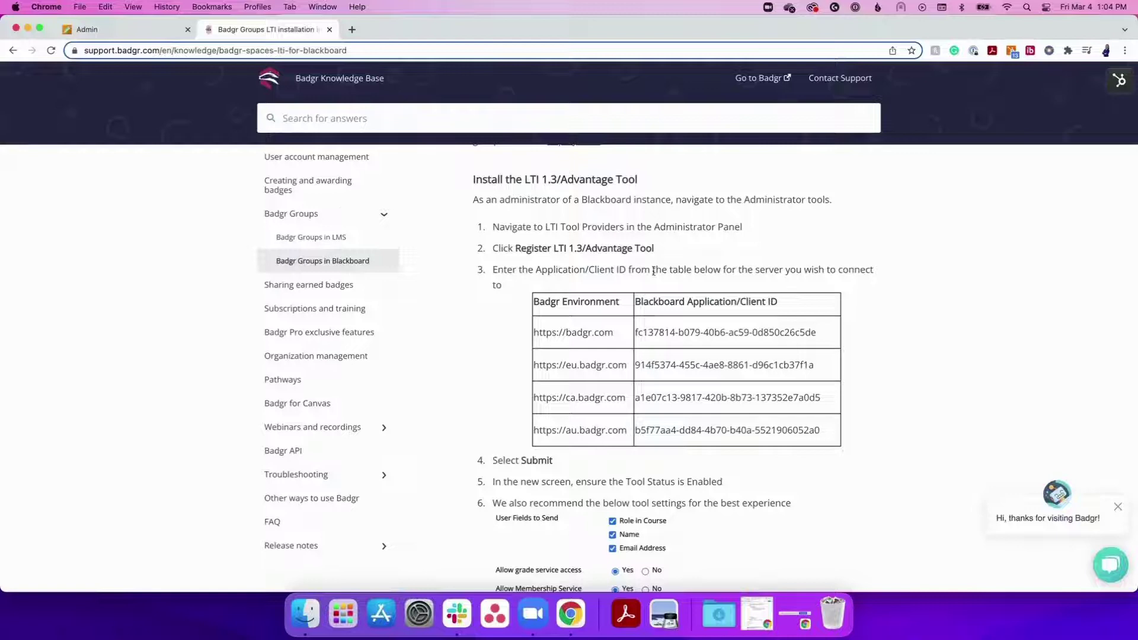
{"action": "left_click_drag", "start_coordinate": [819, 333], "coordinate": [638, 342]}
{"action": "key", "text": "super+c"}
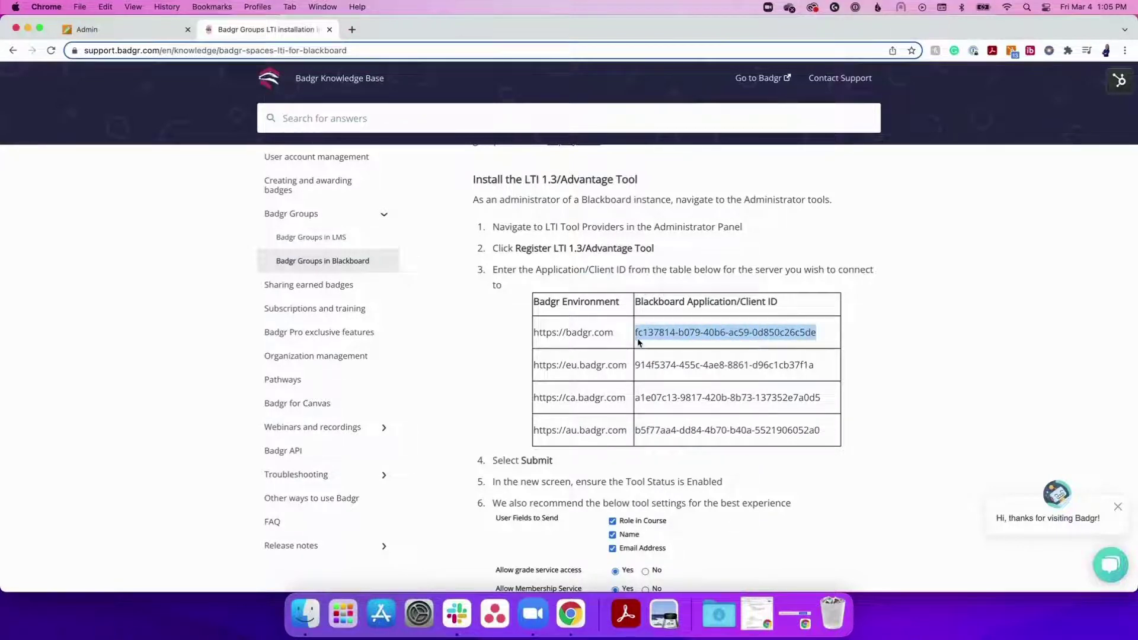
{"action": "left_click", "coordinate": [124, 35]}
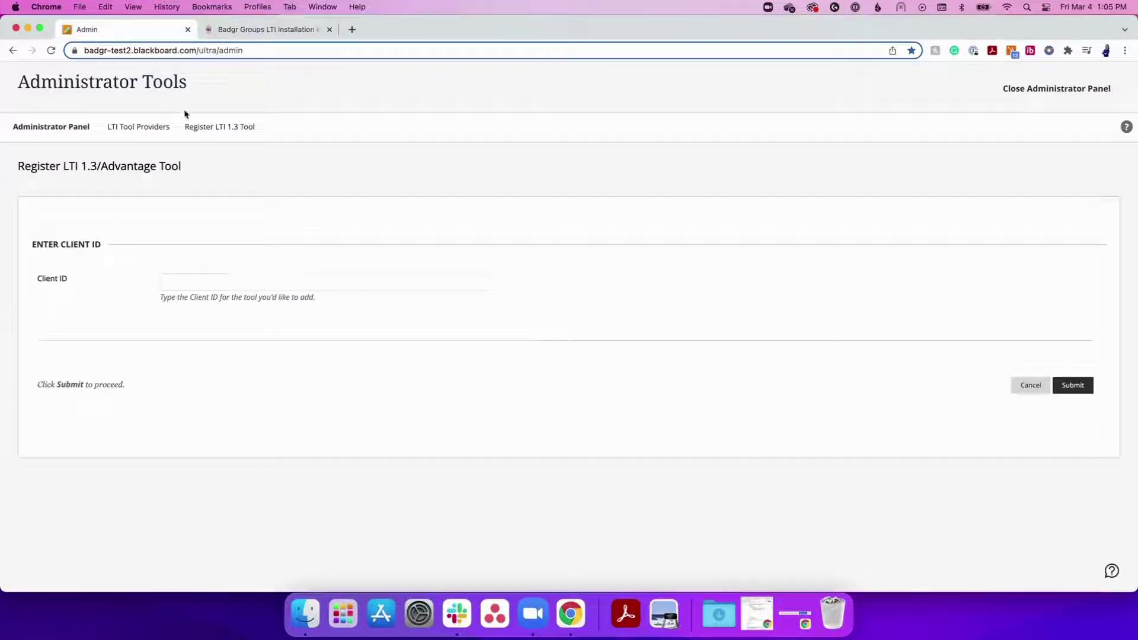
{"action": "left_click", "coordinate": [268, 282]}
{"action": "key", "text": "super+v"}
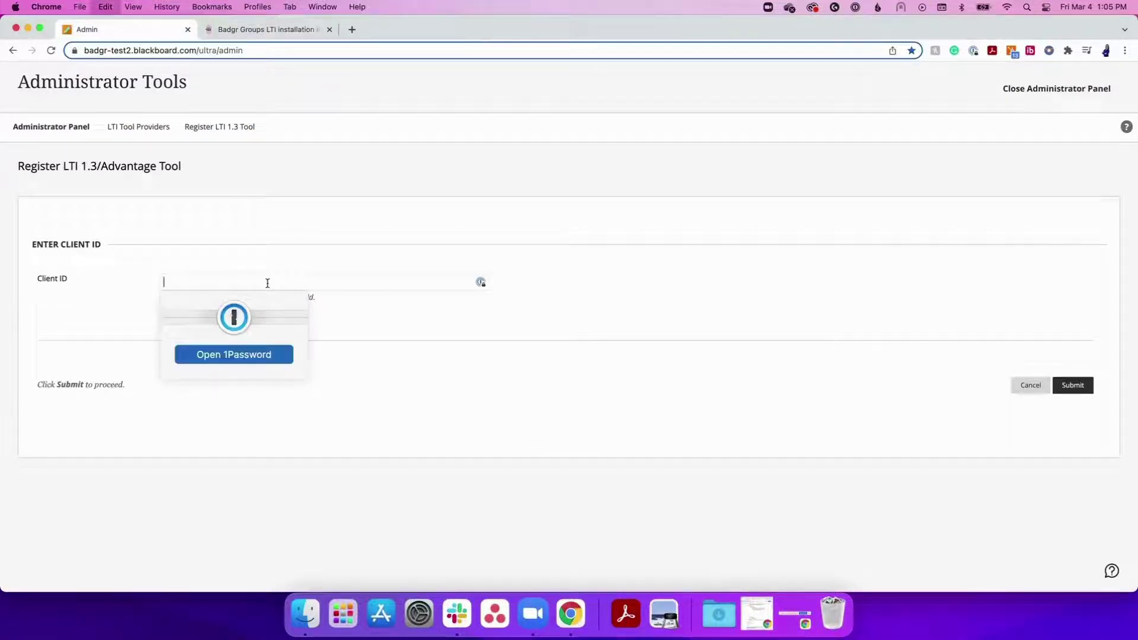
{"action": "left_click", "coordinate": [687, 263]}
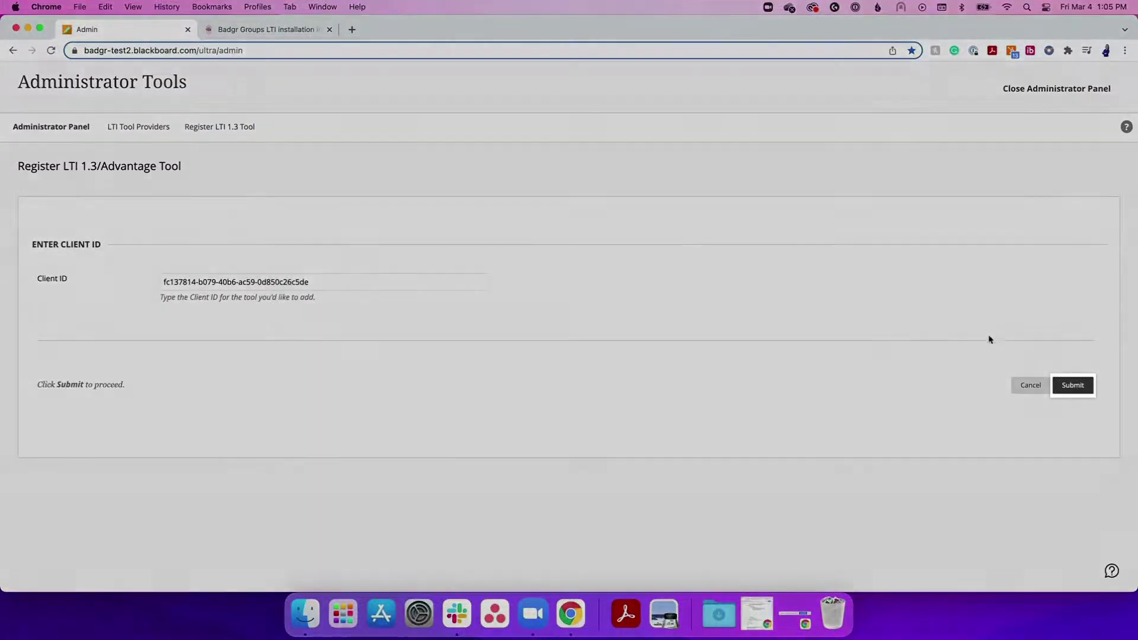
Submit the Badgr client ID and set the tool status to Approved.
{"action": "left_click", "coordinate": [1073, 386]}
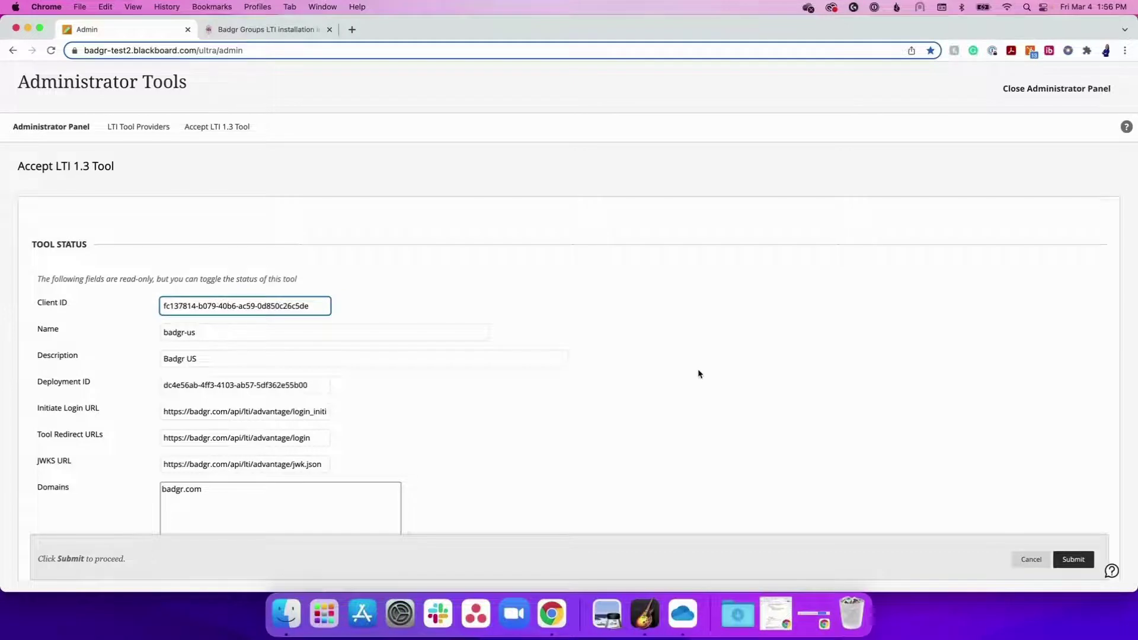
{"action": "scroll", "coordinate": [698, 372], "scroll_direction": "down", "scroll_amount": 5}
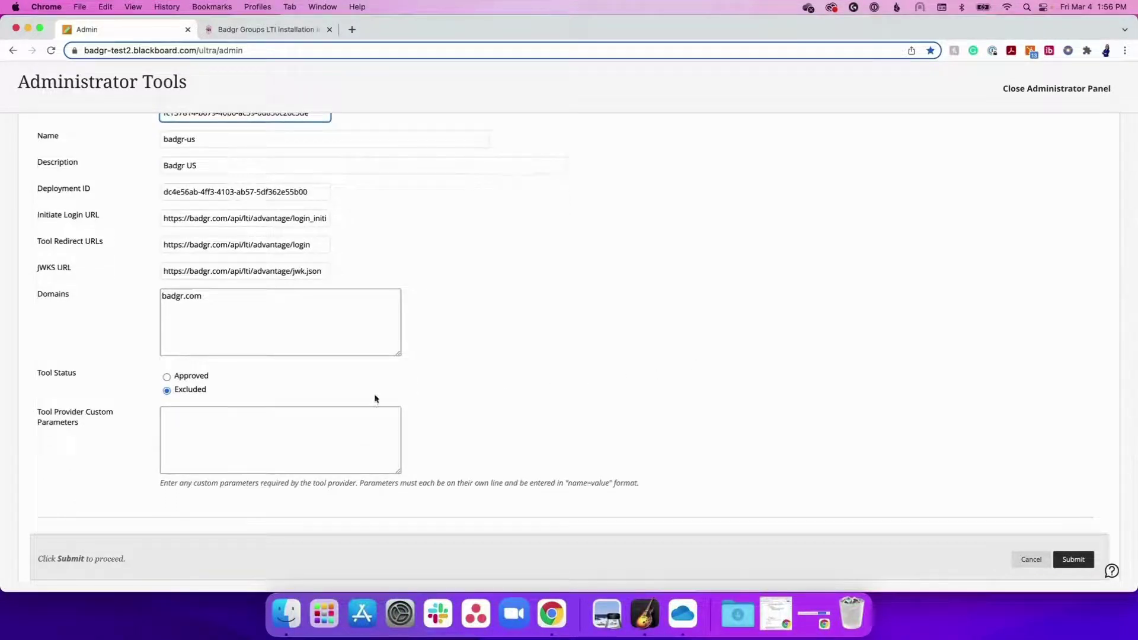
{"action": "left_click", "coordinate": [166, 377]}
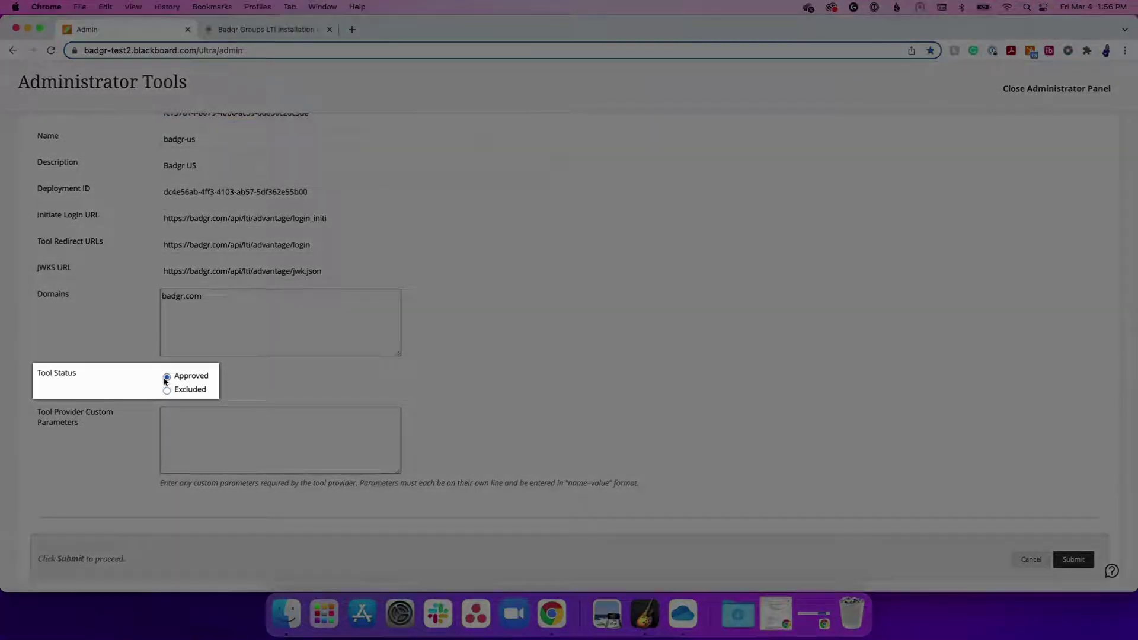
Send Role in Course, Name and Email Address, and allow grade and membership service access.
{"action": "scroll", "coordinate": [180, 382], "scroll_direction": "down", "scroll_amount": 3}
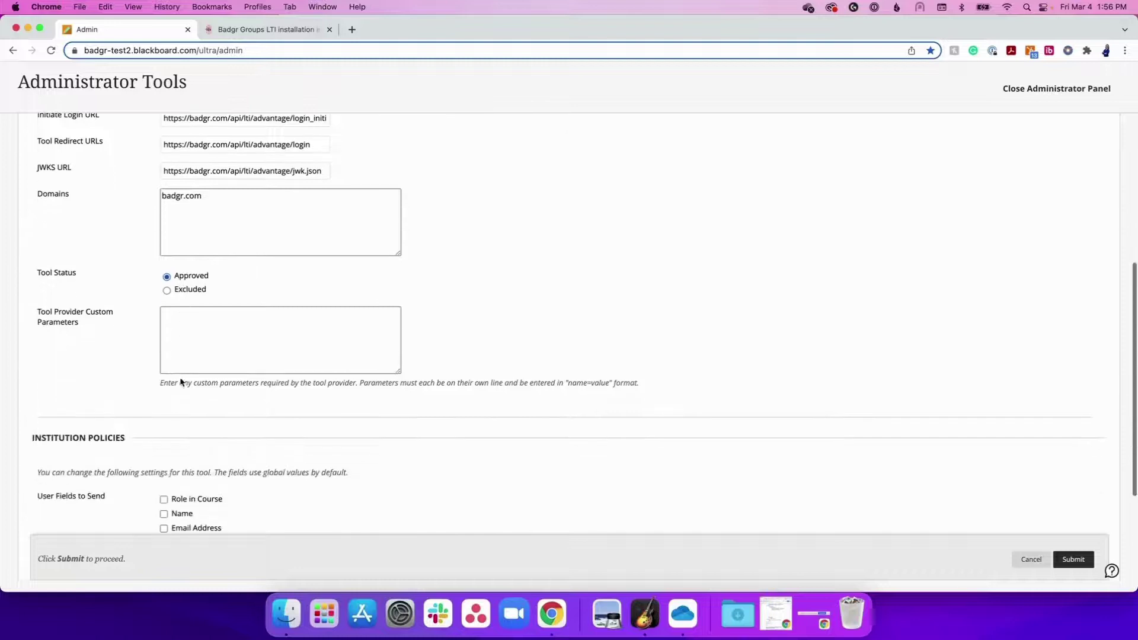
{"action": "scroll", "coordinate": [181, 381], "scroll_direction": "down", "scroll_amount": 5}
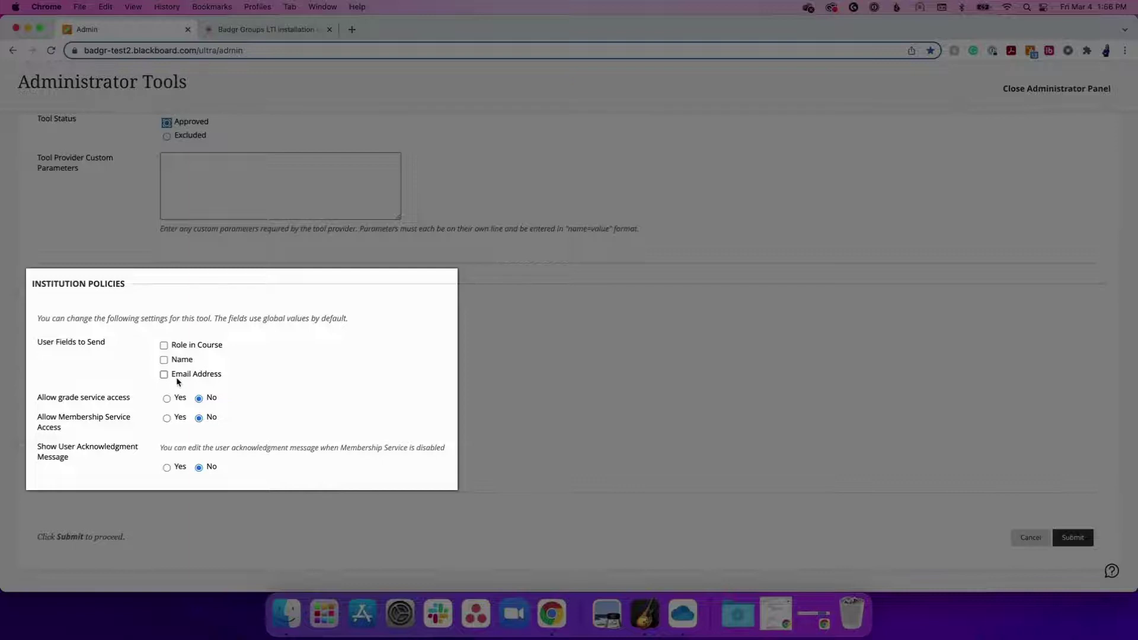
{"action": "left_click", "coordinate": [164, 346]}
{"action": "left_click", "coordinate": [164, 360]}
{"action": "left_click", "coordinate": [165, 375]}
{"action": "left_click", "coordinate": [166, 399]}
{"action": "left_click", "coordinate": [166, 418]}
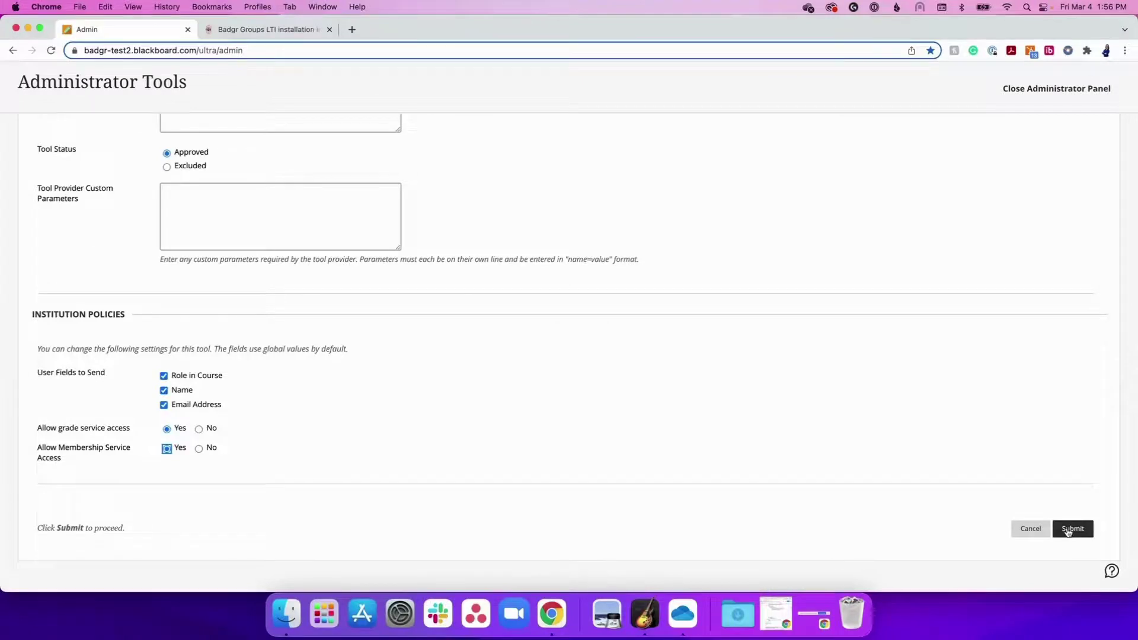
{"action": "left_click", "coordinate": [1067, 530]}
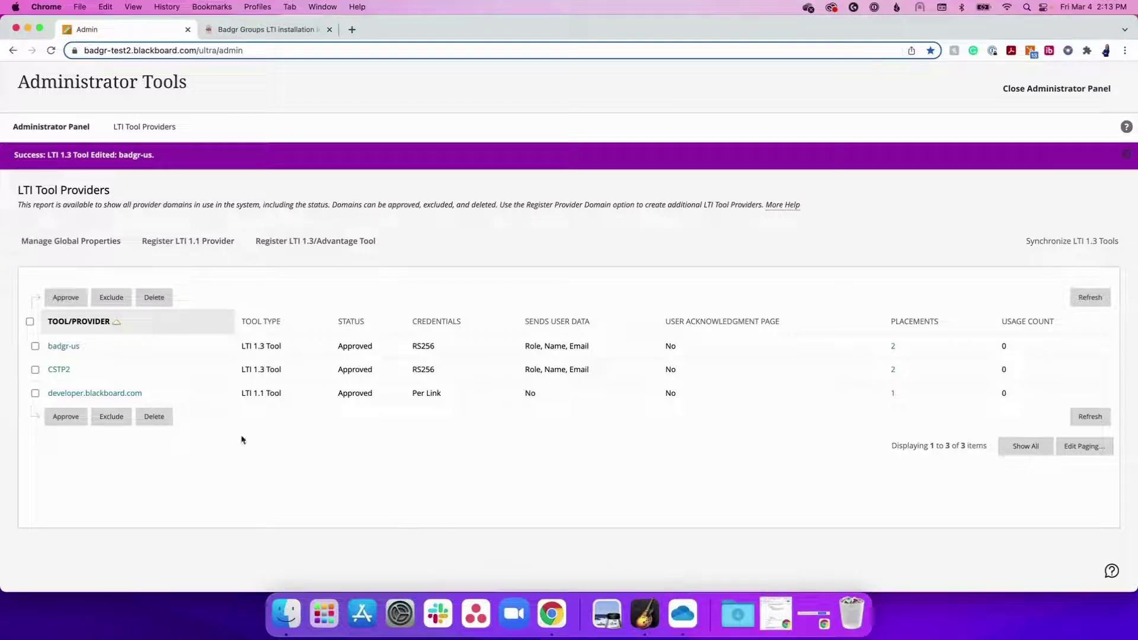
{"action": "left_click", "coordinate": [86, 346]}
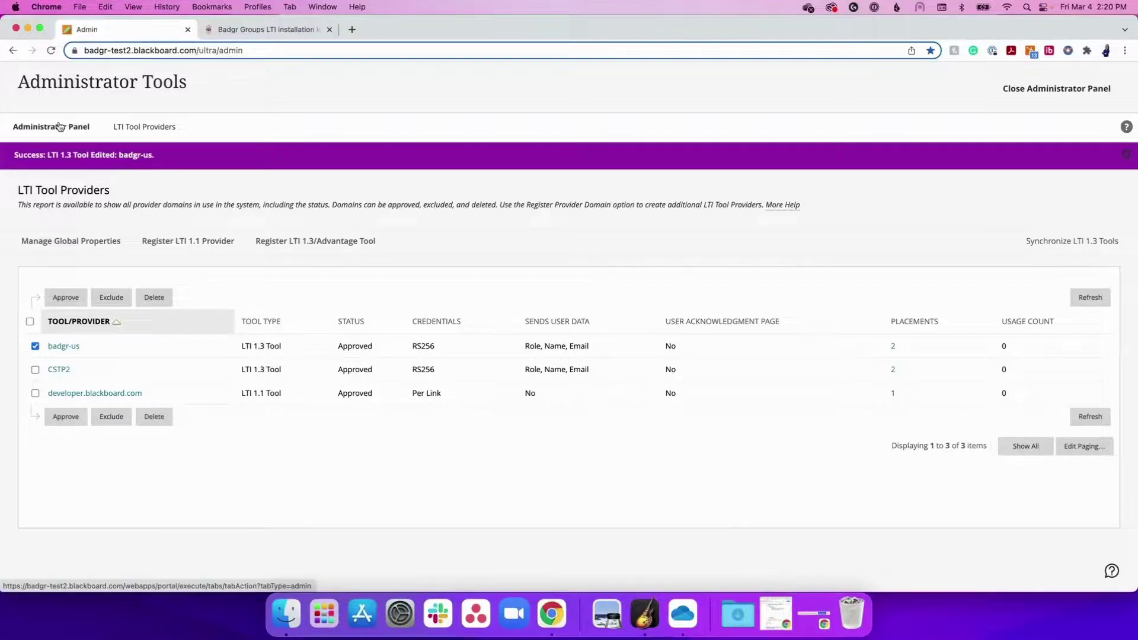
Start a new integration from Administrator Panel > REST API Integrations.
{"action": "left_click", "coordinate": [60, 126]}
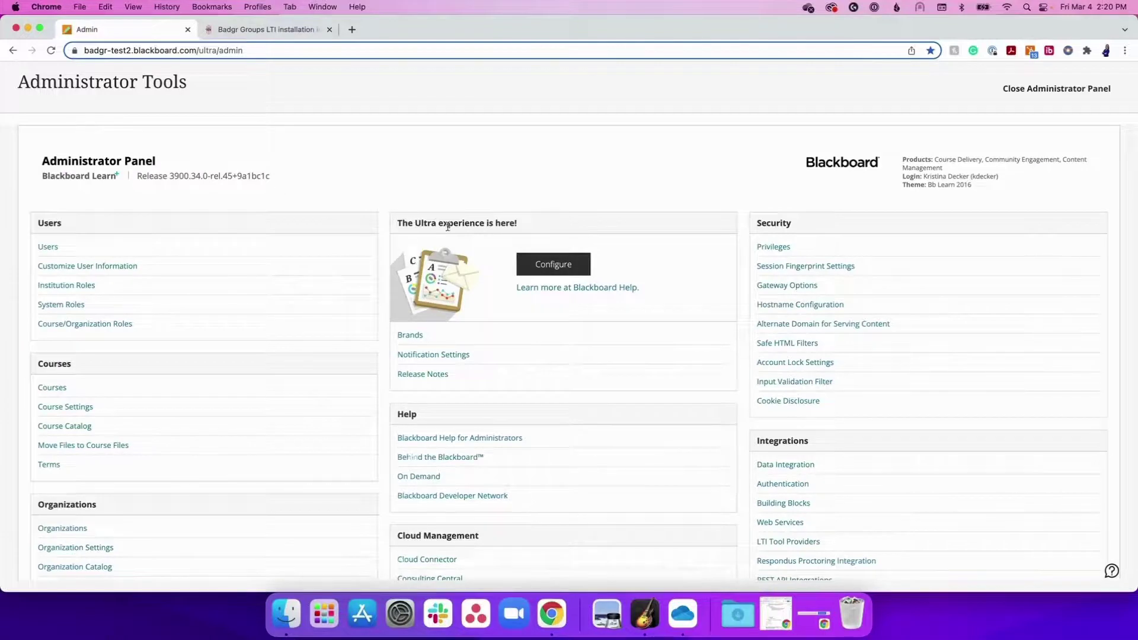
{"action": "scroll", "coordinate": [905, 349], "scroll_direction": "down", "scroll_amount": 3}
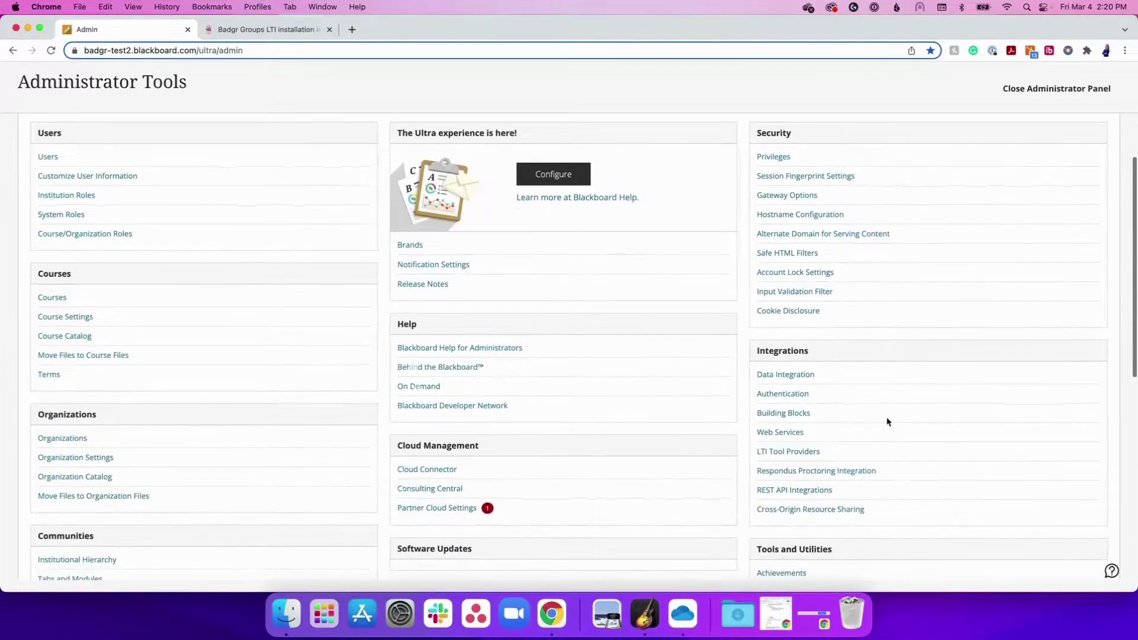
{"action": "left_click", "coordinate": [824, 490]}
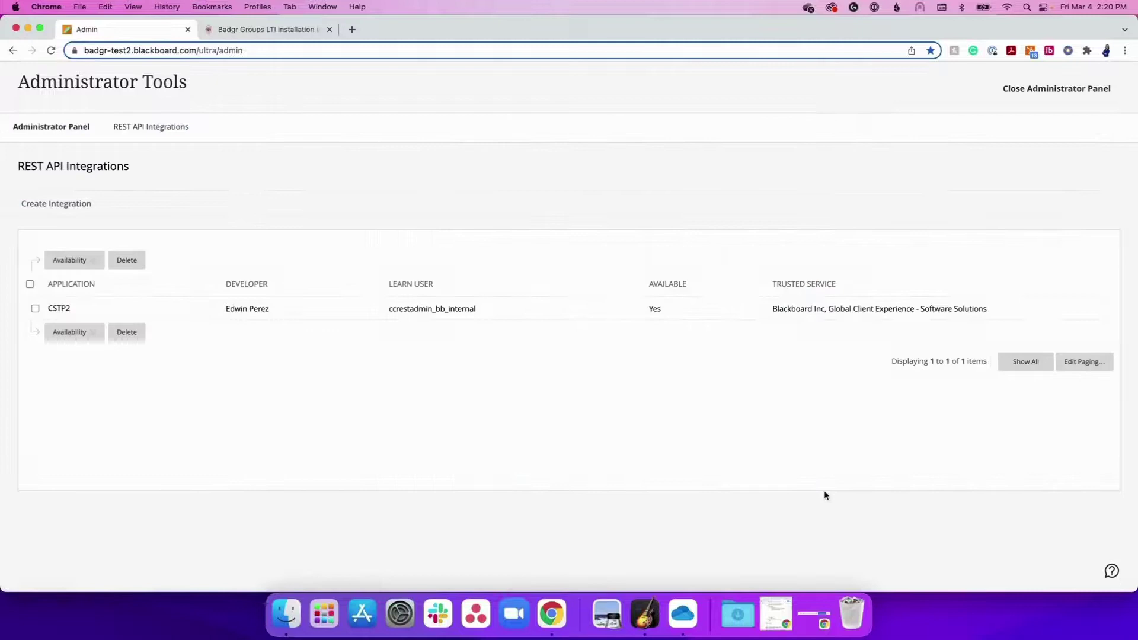
{"action": "left_click", "coordinate": [36, 201]}
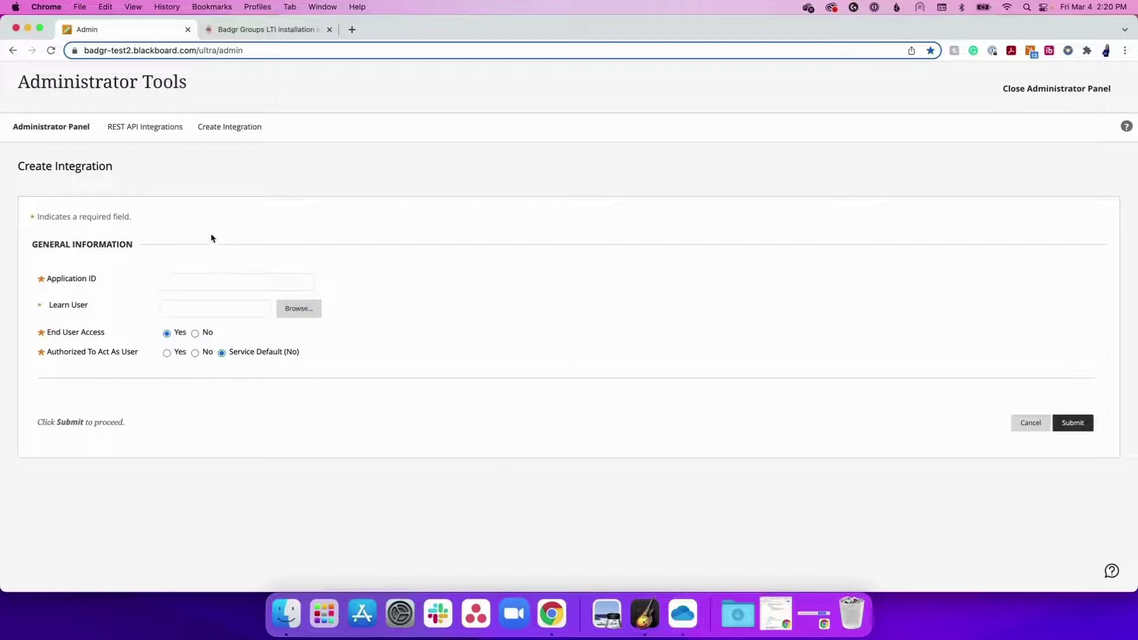
Paste the badgr.com client ID from the Badgr instructions into Application ID.
{"action": "left_click", "coordinate": [257, 35]}
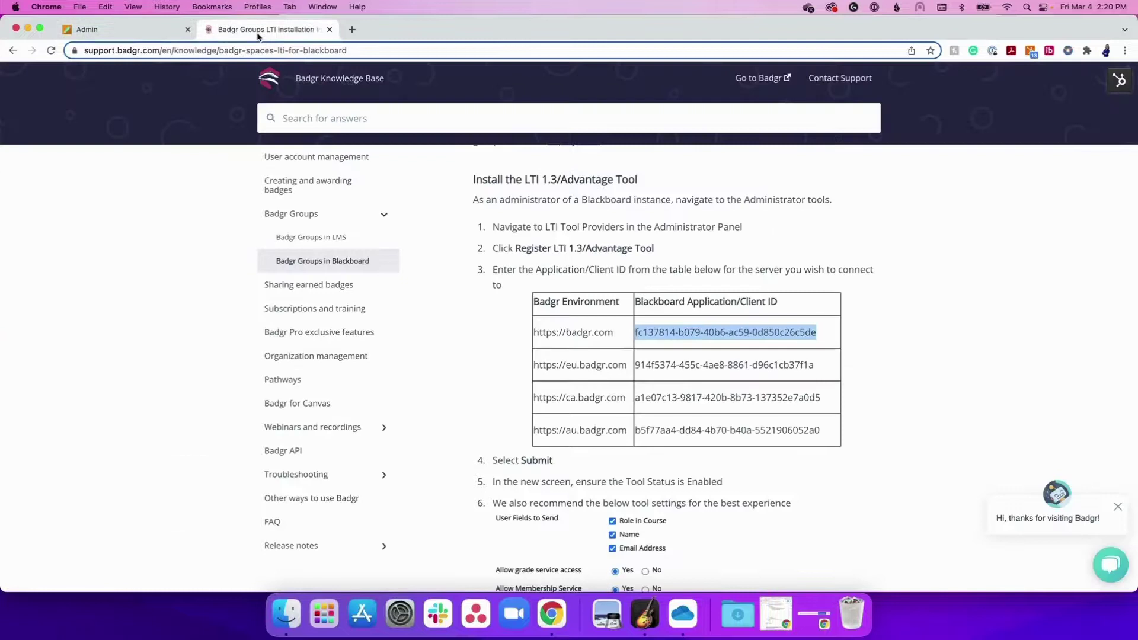
{"action": "left_click", "coordinate": [160, 33]}
{"action": "left_click", "coordinate": [242, 278]}
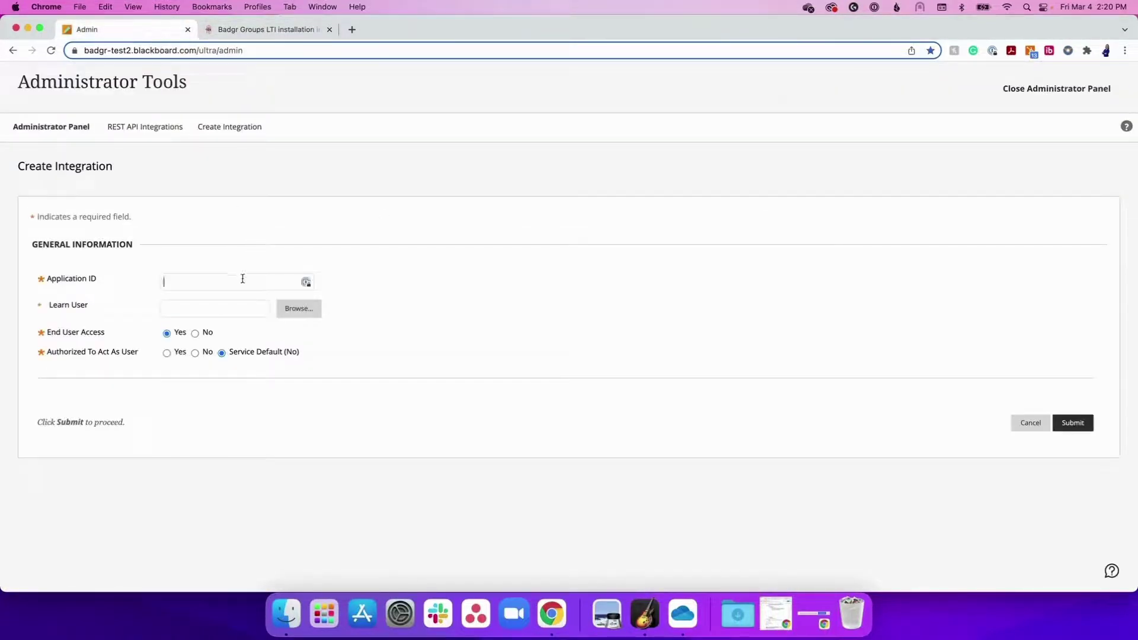
{"action": "key", "text": "super+v"}
{"action": "left_click", "coordinate": [413, 289]}
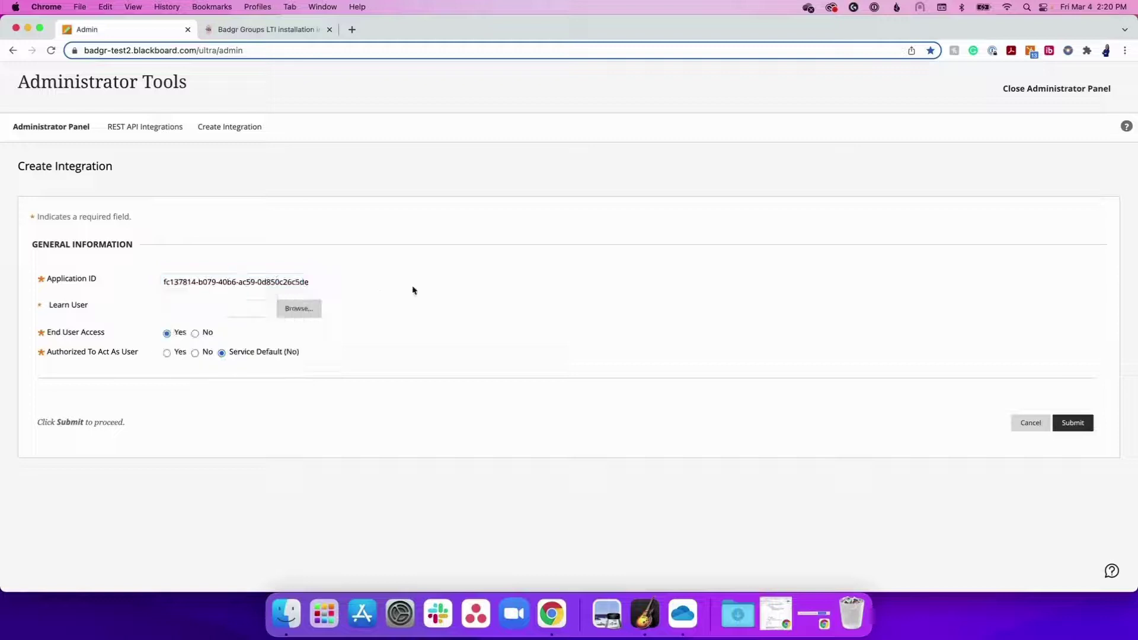
Choose badgrlti as Learn User via a 'badgr' username search, and set Authorized To Act As User to Yes.
{"action": "left_click", "coordinate": [285, 309]}
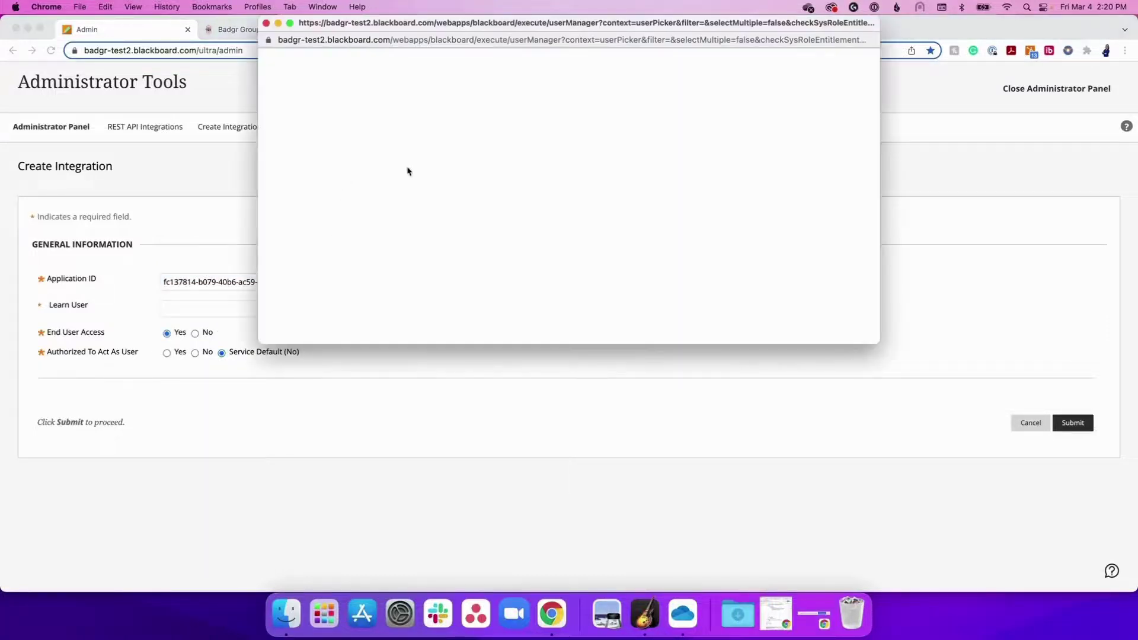
{"action": "left_click", "coordinate": [470, 116]}
{"action": "type", "text": "badgr"}
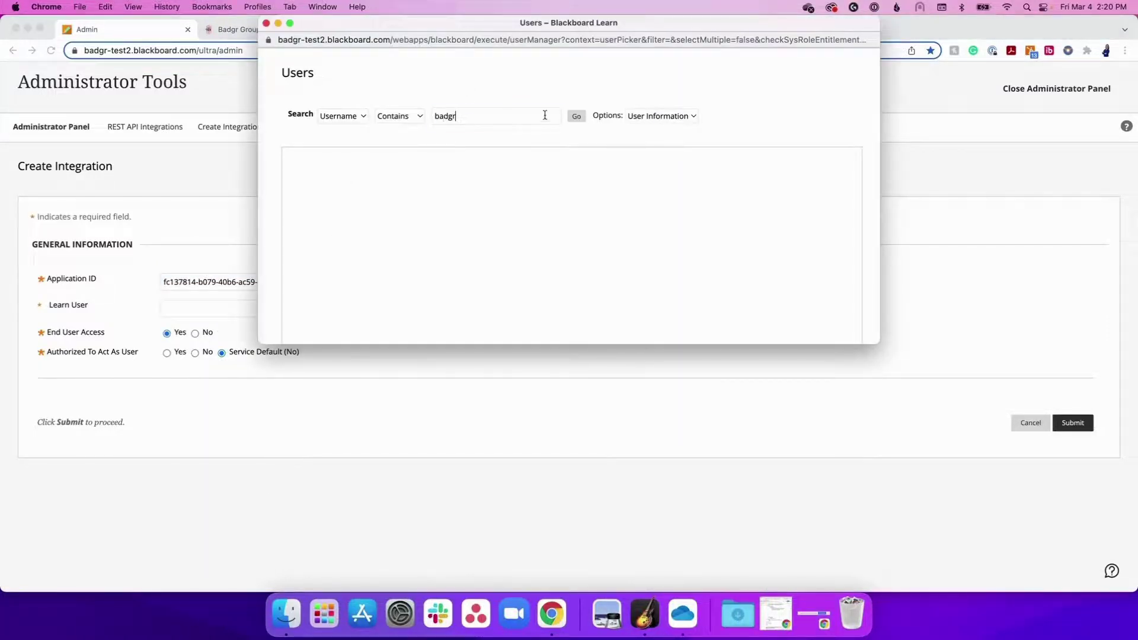
{"action": "left_click", "coordinate": [578, 117]}
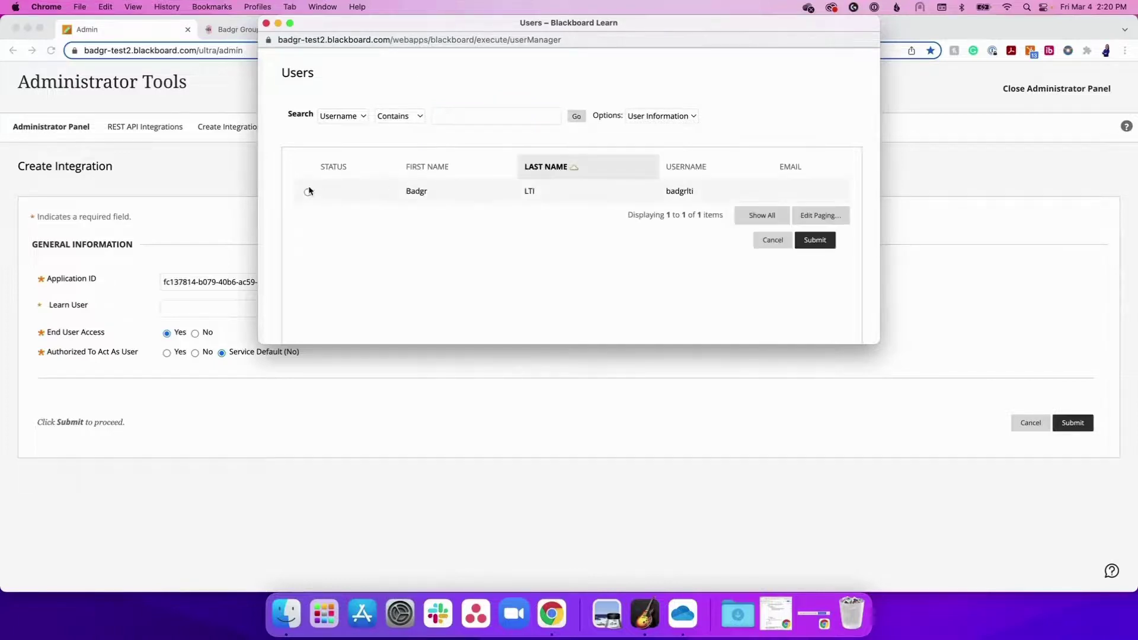
{"action": "left_click", "coordinate": [307, 192]}
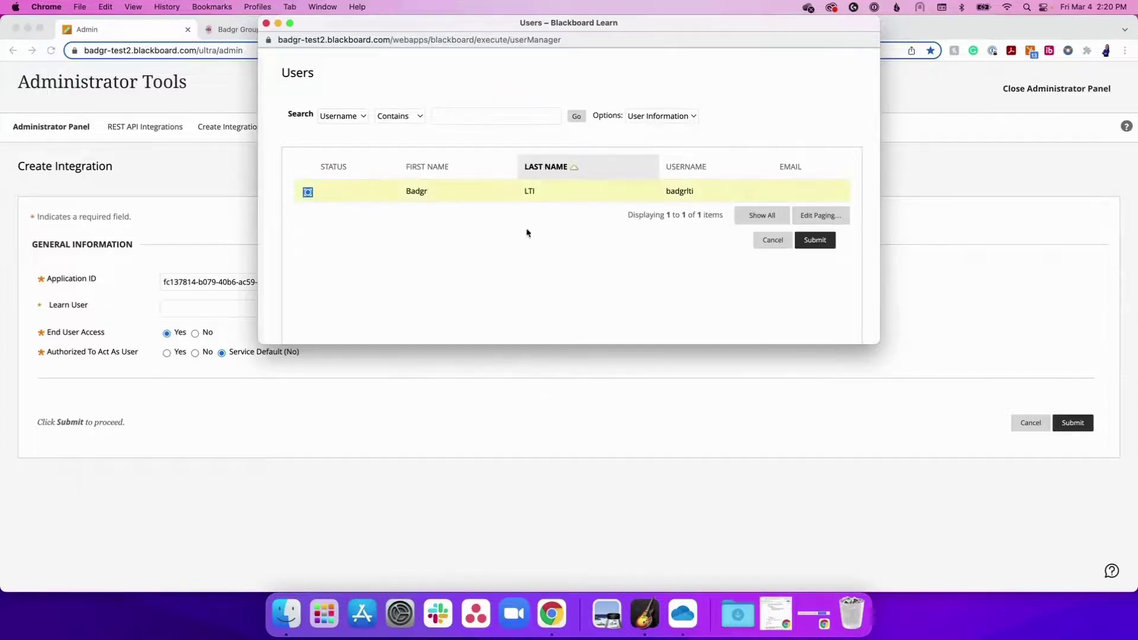
{"action": "left_click", "coordinate": [806, 243]}
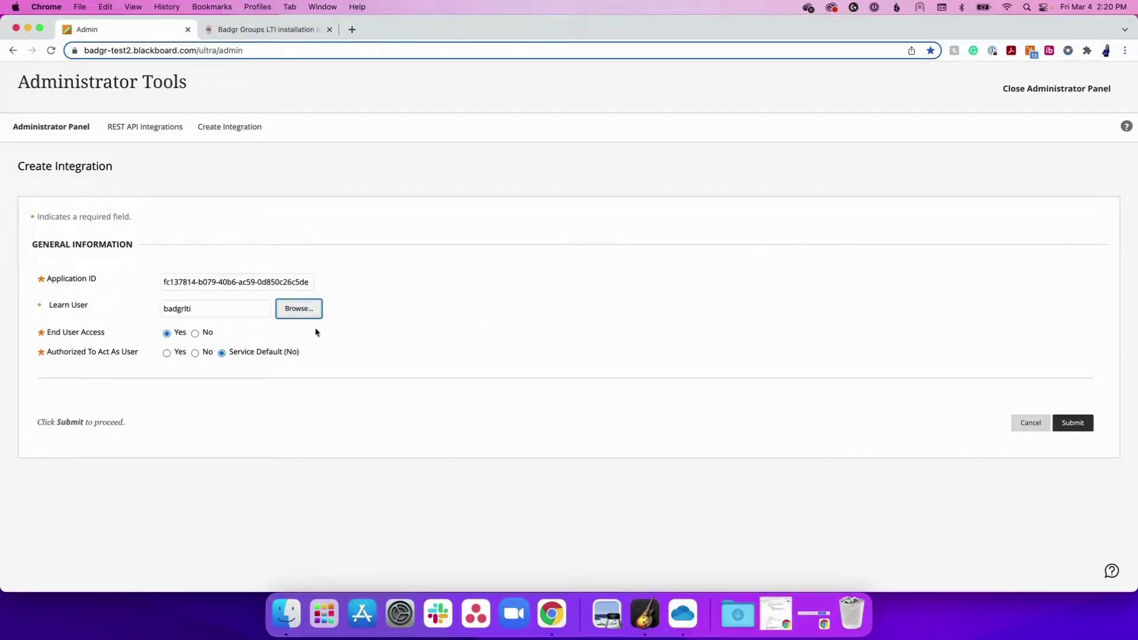
{"action": "left_click", "coordinate": [167, 354]}
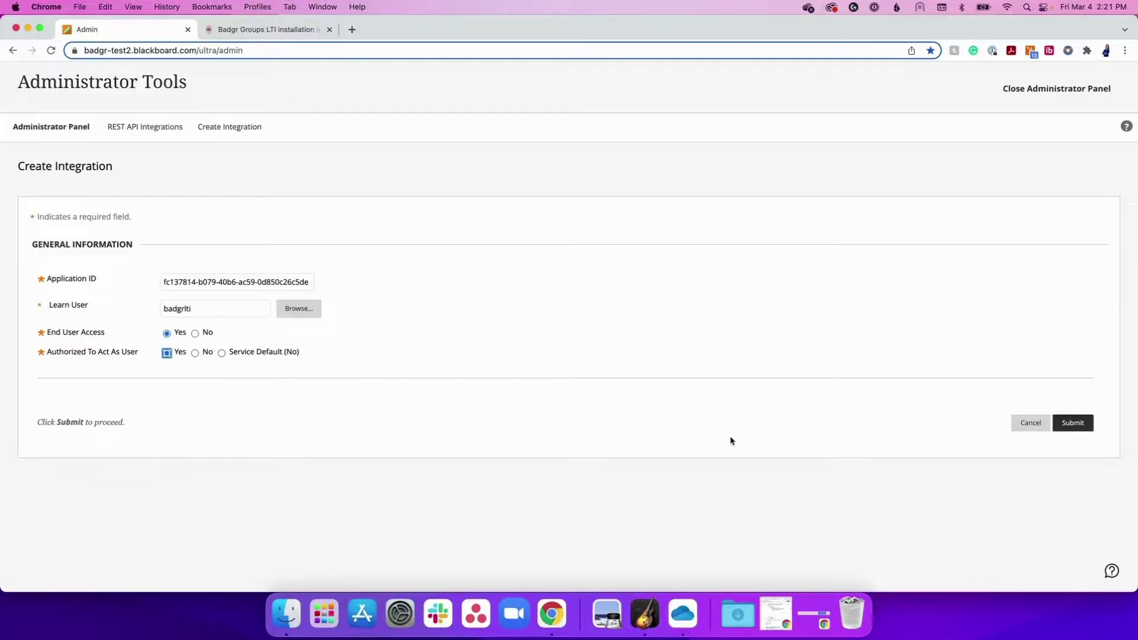
Submit the badgr-us REST integration, then launch Badgr Spaces US from Tools and Utilities.
{"action": "left_click", "coordinate": [1087, 428]}
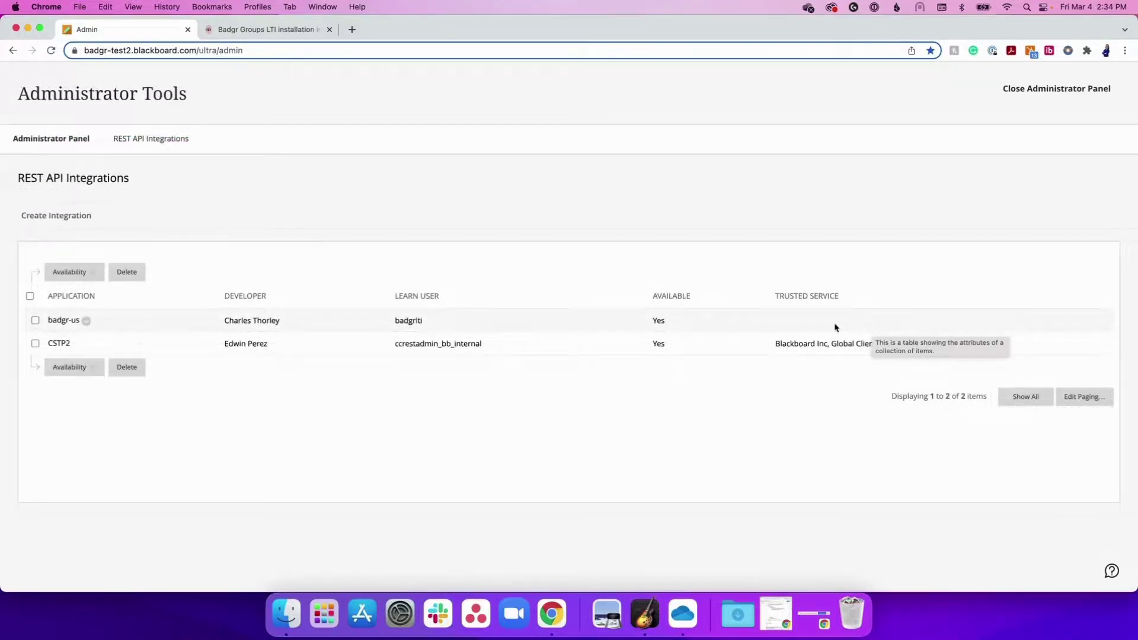
{"action": "left_click", "coordinate": [27, 141]}
{"action": "scroll", "coordinate": [803, 348], "scroll_direction": "down", "scroll_amount": 10}
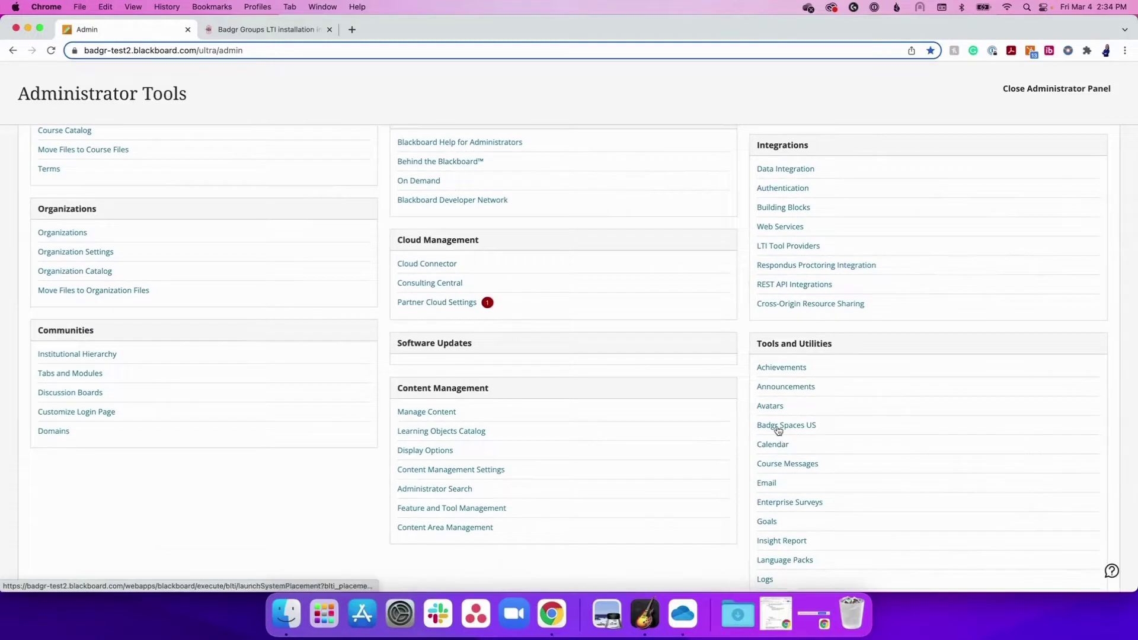
{"action": "left_click", "coordinate": [778, 427]}
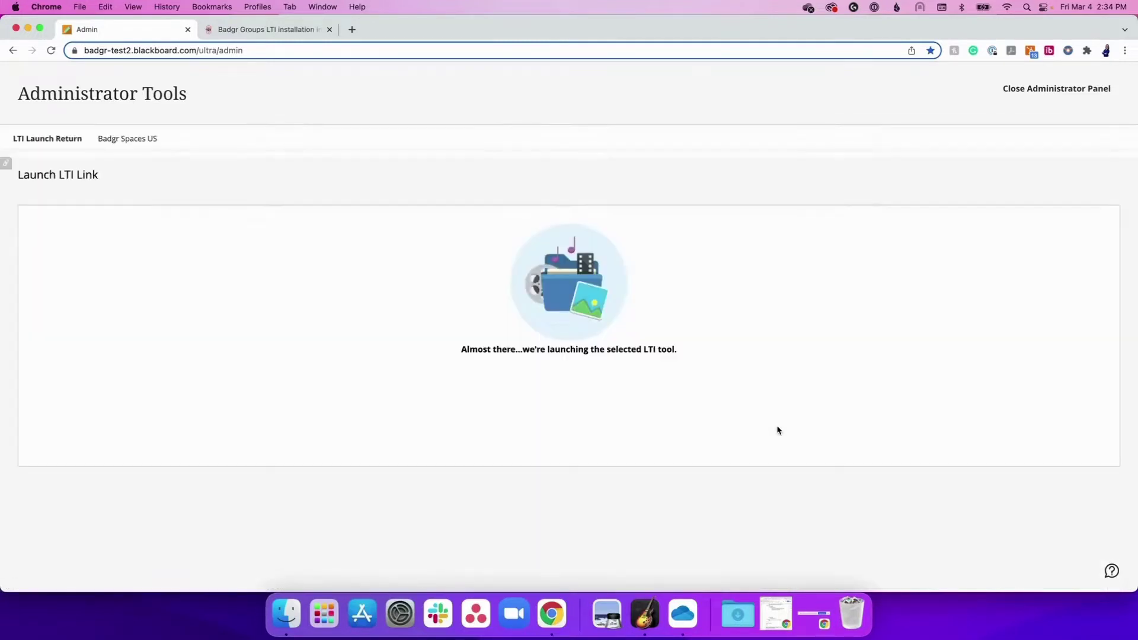